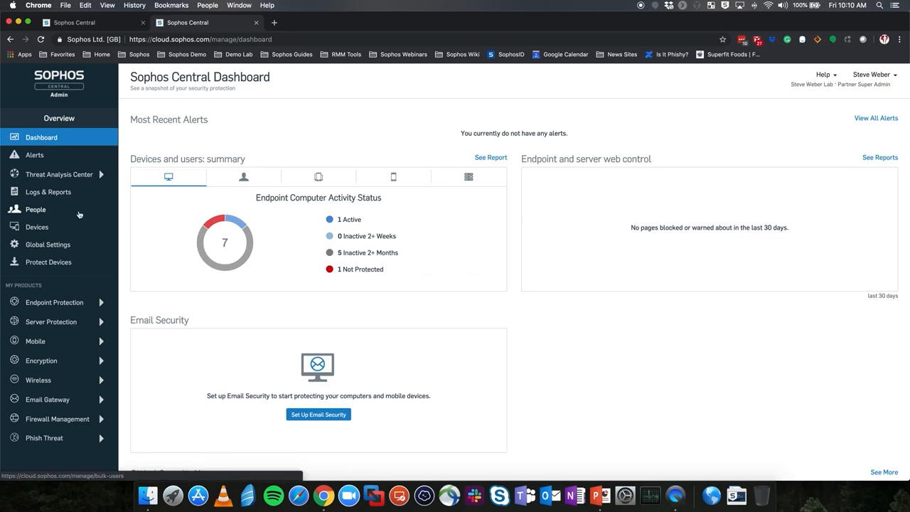
Step: Open the WIN10KASEYA\win10automate user from the people list and review its assigned login
{"action": "left_click", "coordinate": [40, 216]}
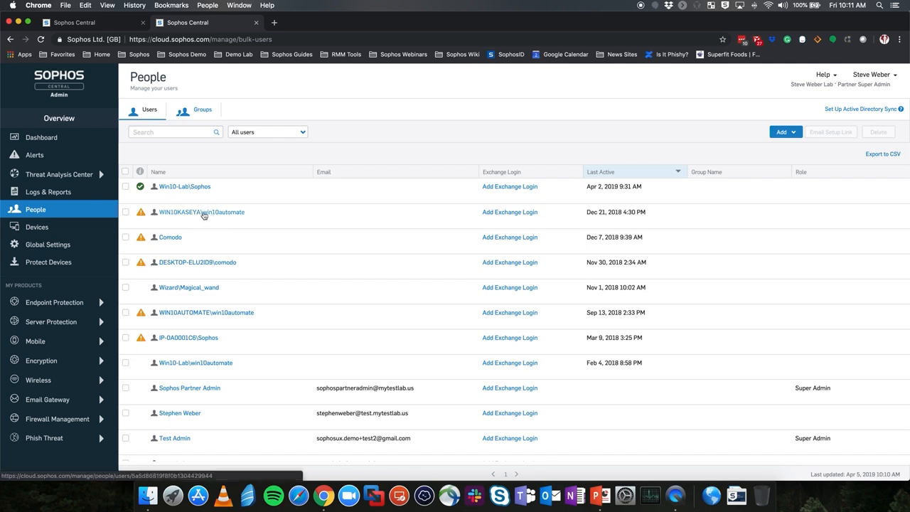
{"action": "left_click", "coordinate": [212, 214]}
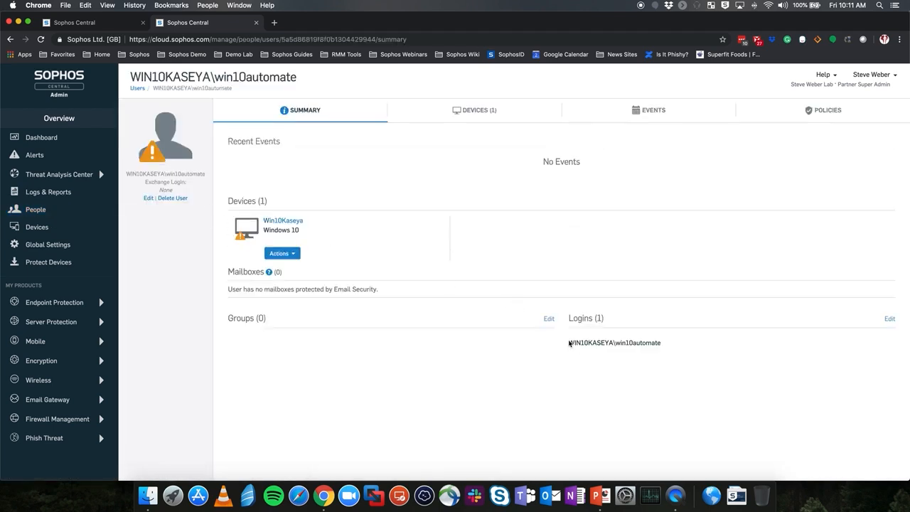
{"action": "left_click_drag", "start_coordinate": [569, 342], "coordinate": [662, 350]}
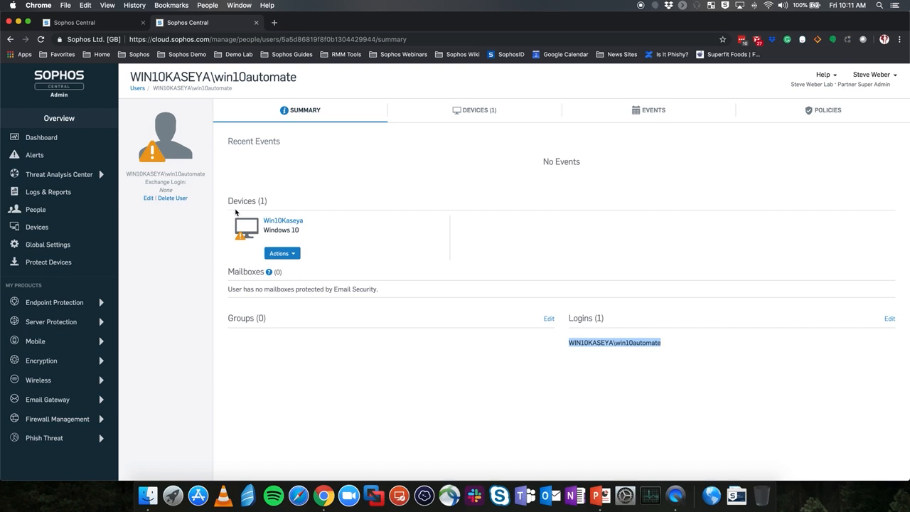
{"action": "left_click", "coordinate": [577, 320]}
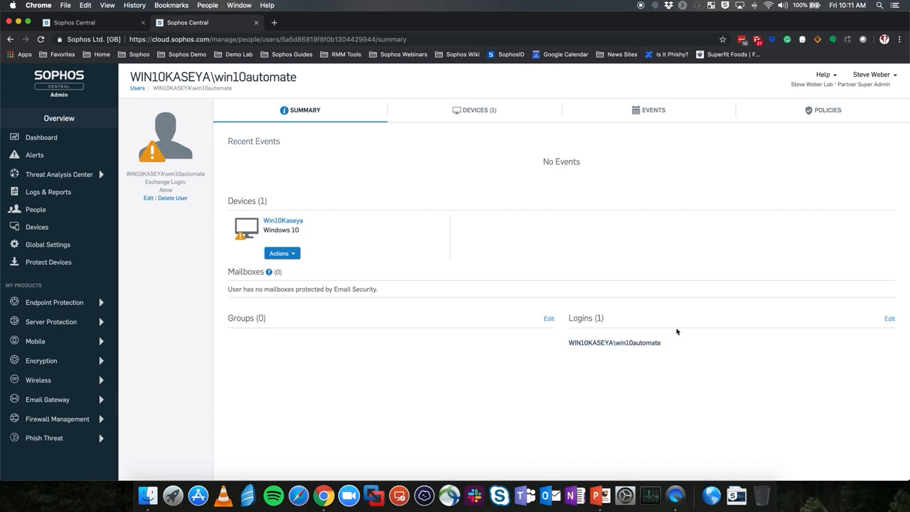
Step: Assign the Win10-Lab\win10automate and WIN10AUTOMATE\win10automate logins to the WIN10KASEYA\win10automate user and save
{"action": "left_click", "coordinate": [889, 319]}
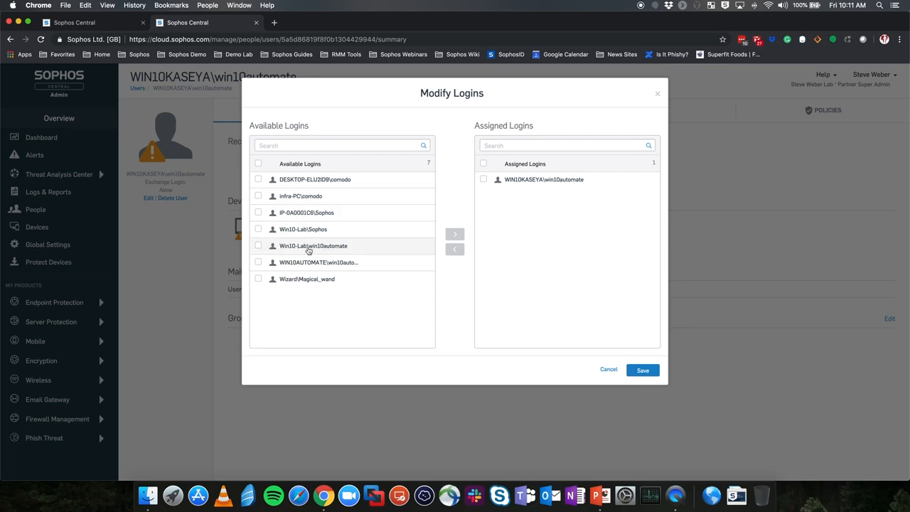
{"action": "left_click", "coordinate": [258, 246]}
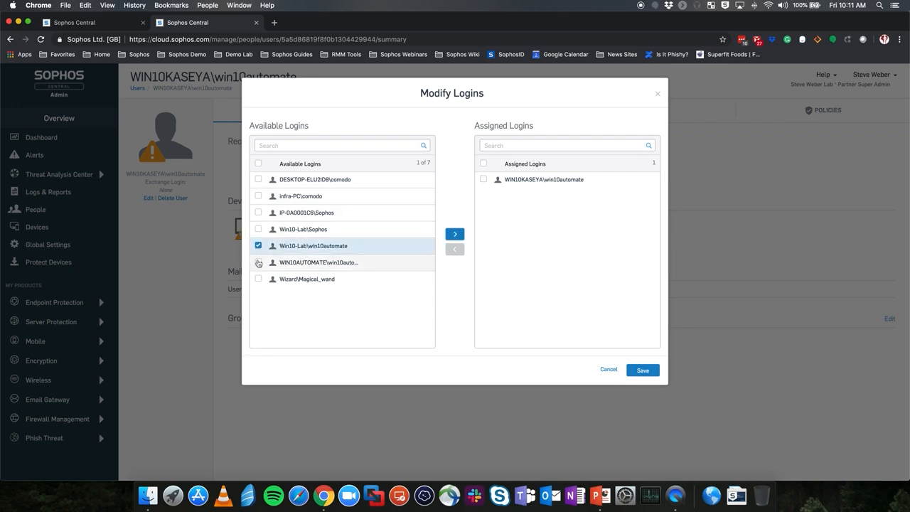
{"action": "left_click", "coordinate": [258, 262]}
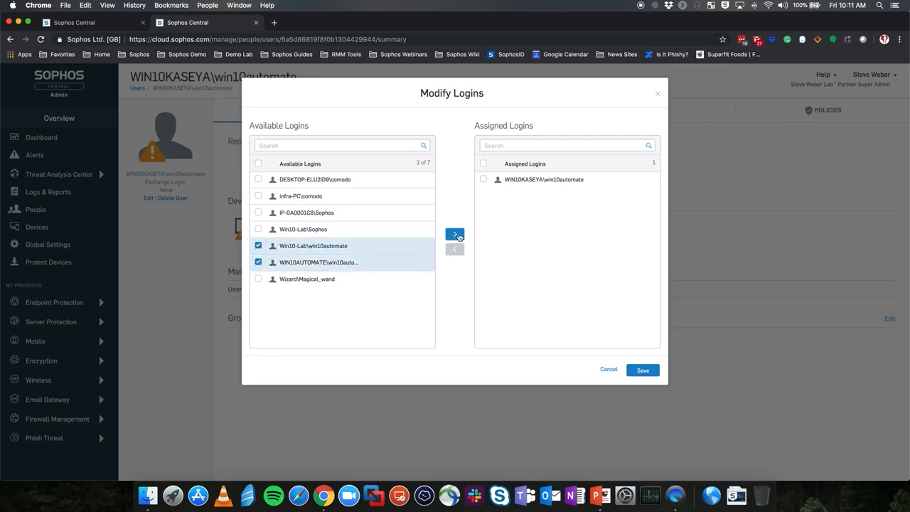
{"action": "left_click", "coordinate": [454, 235]}
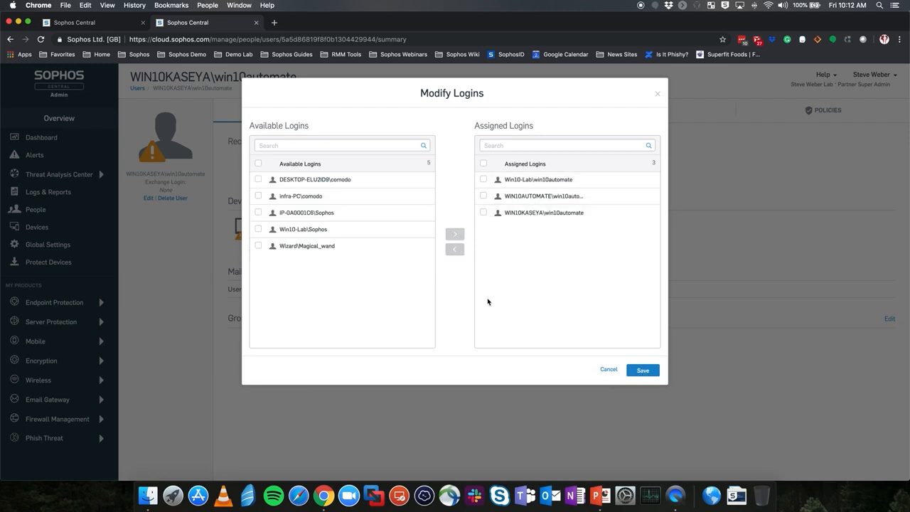
{"action": "left_click", "coordinate": [650, 375]}
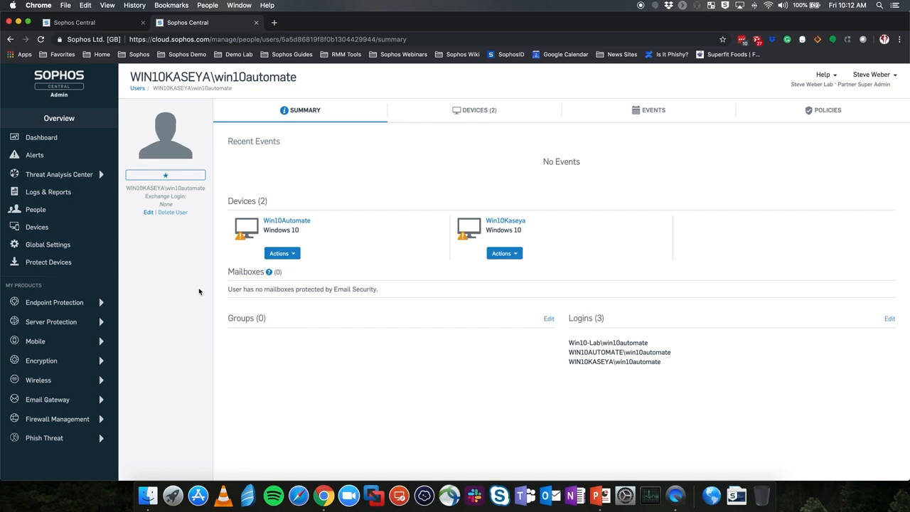
Step: Rename the WIN10KASEYA\win10automate user to Win10automate, keep its role as User, and save the edit
{"action": "left_click", "coordinate": [148, 213]}
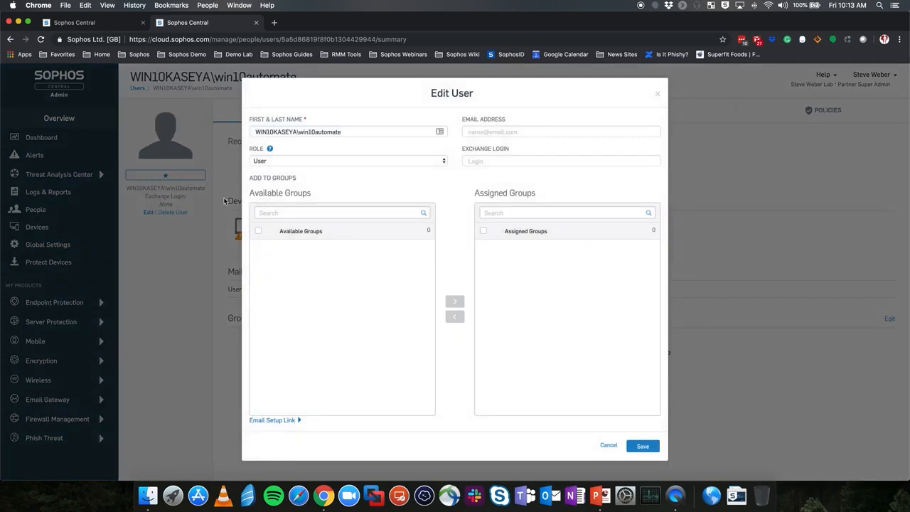
{"action": "left_click", "coordinate": [356, 134]}
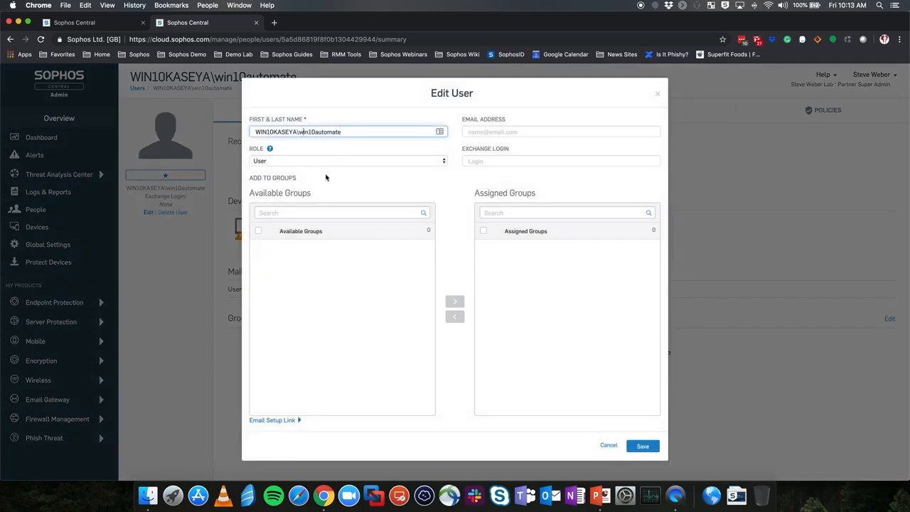
{"action": "key", "text": "BackSpace"}
{"action": "key", "text": "BackSpace"}
{"action": "key", "text": "BackSpace"}
{"action": "key", "text": "BackSpace"}
{"action": "key", "text": "BackSpace"}
{"action": "key", "text": "BackSpace"}
{"action": "key", "text": "BackSpace"}
{"action": "key", "text": "BackSpace"}
{"action": "key", "text": "BackSpace"}
{"action": "key", "text": "BackSpace"}
{"action": "key", "text": "BackSpace"}
{"action": "key", "text": "BackSpace"}
{"action": "key", "text": "BackSpace"}
{"action": "type", "text": "W"}
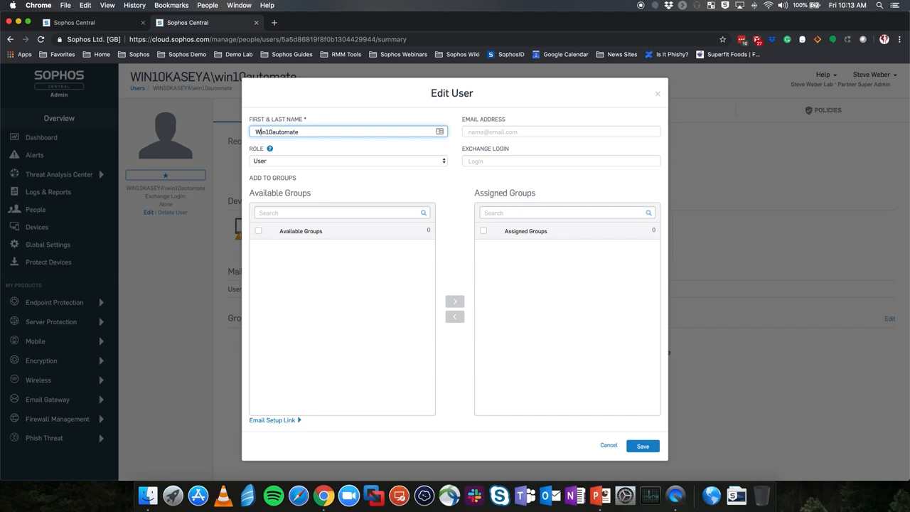
{"action": "left_click", "coordinate": [521, 131]}
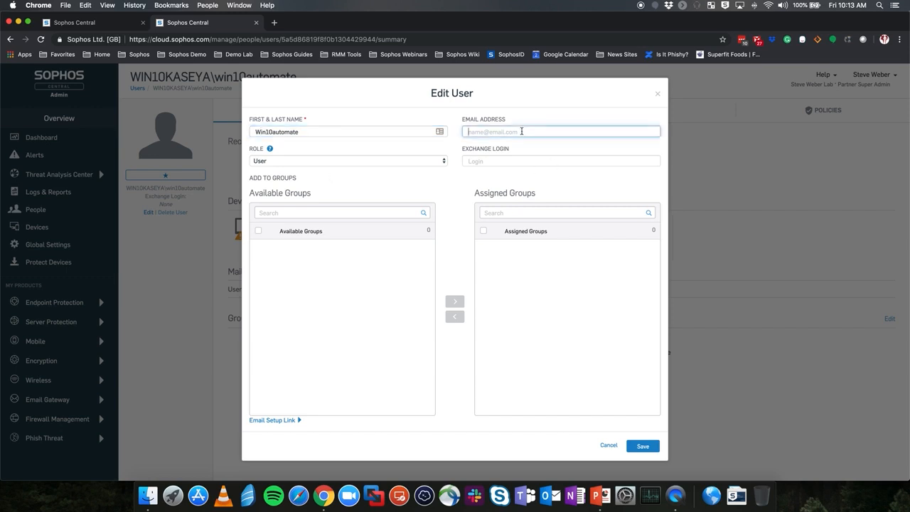
{"action": "left_click", "coordinate": [427, 163]}
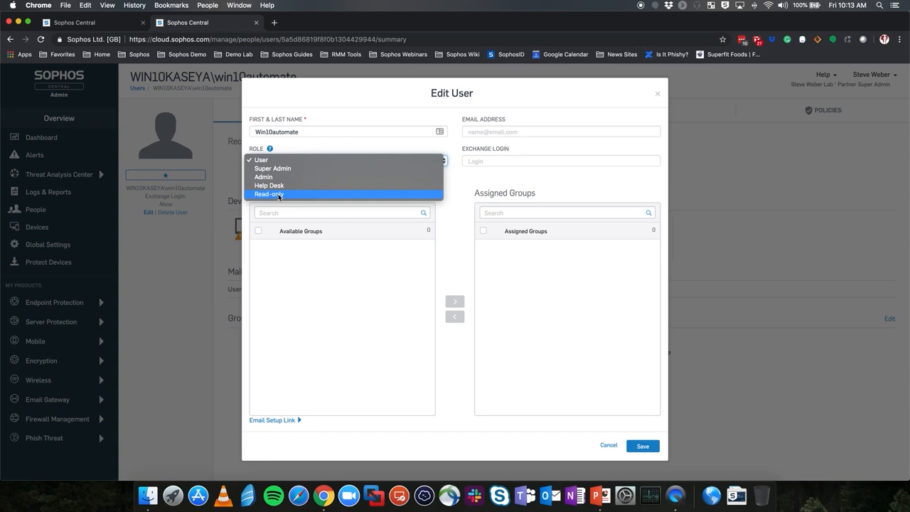
{"action": "left_click", "coordinate": [482, 177]}
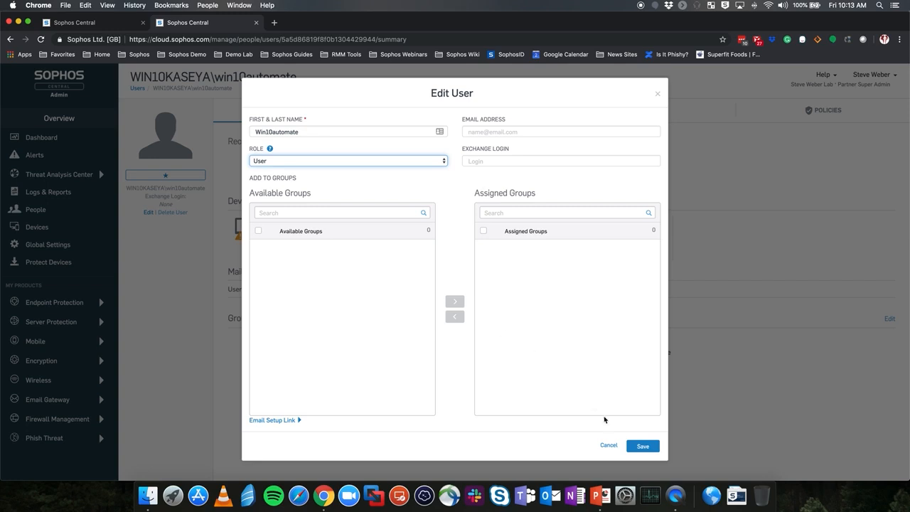
{"action": "left_click", "coordinate": [642, 447]}
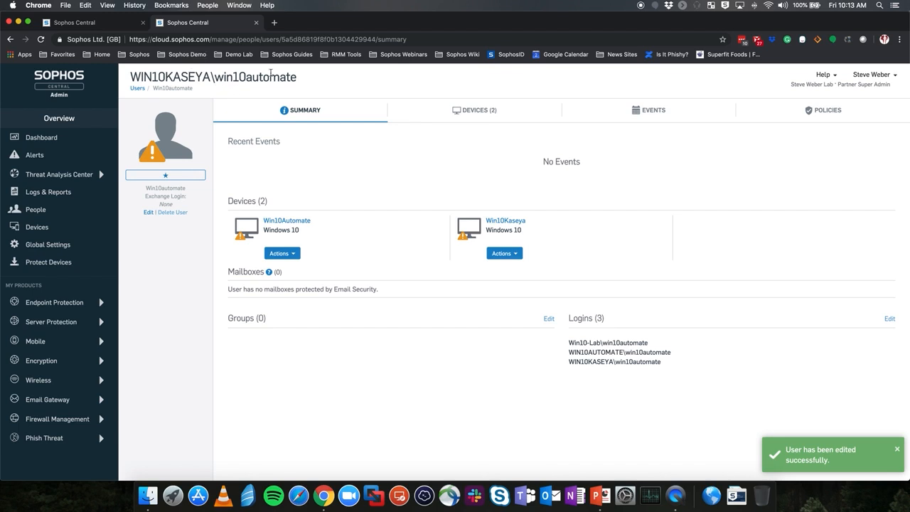
Step: Check the summary of the WIN10AUTOMATE\win10automate user for remaining devices and logins, and return to the user list
{"action": "left_click", "coordinate": [137, 89]}
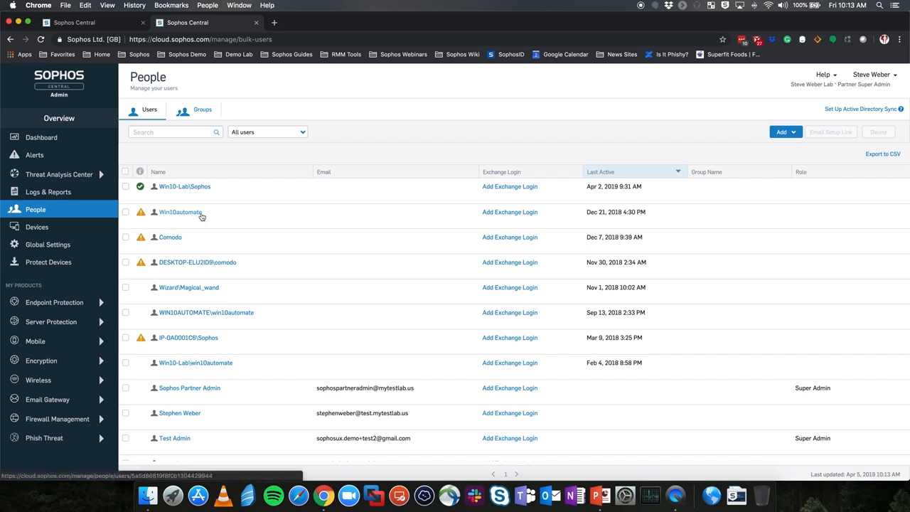
{"action": "left_click", "coordinate": [207, 314]}
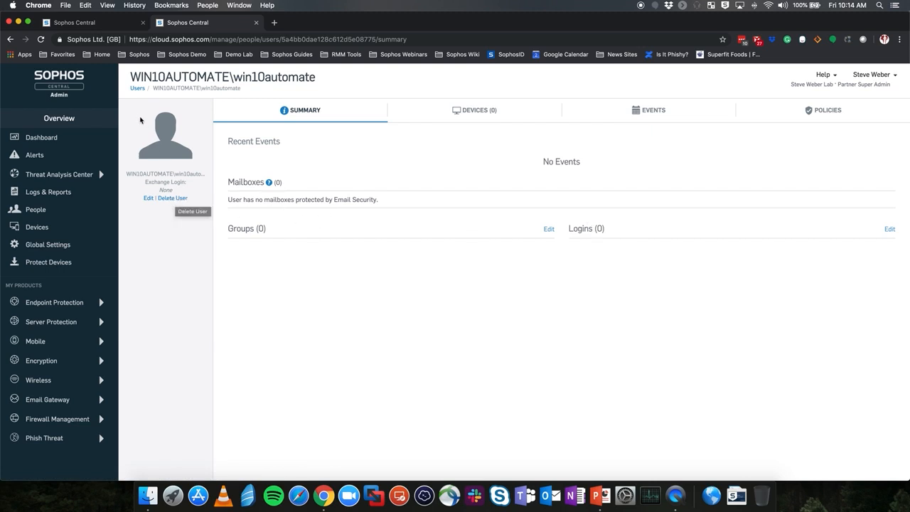
{"action": "left_click", "coordinate": [136, 88]}
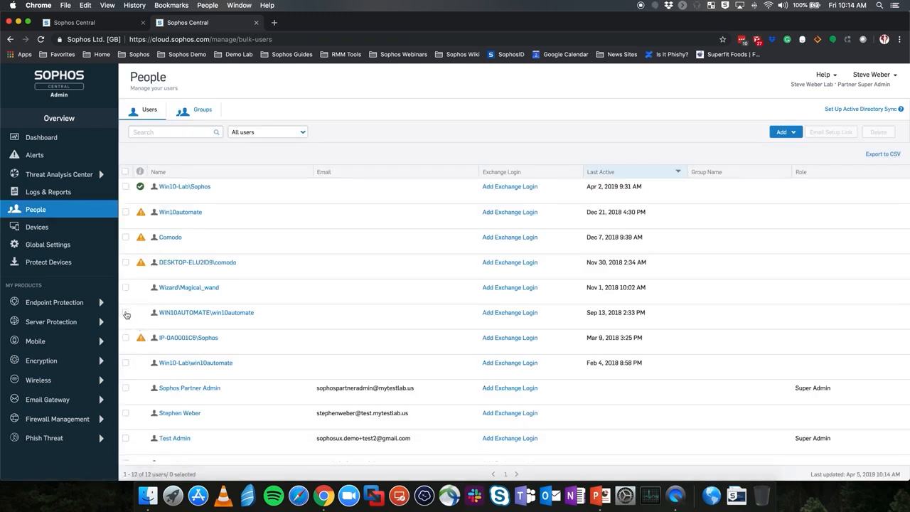
Step: Delete the leftover users WIN10AUTOMATE\win10automate and Win10-Lab\win10automate, and open the merged Win10automate user
{"action": "left_click", "coordinate": [125, 313]}
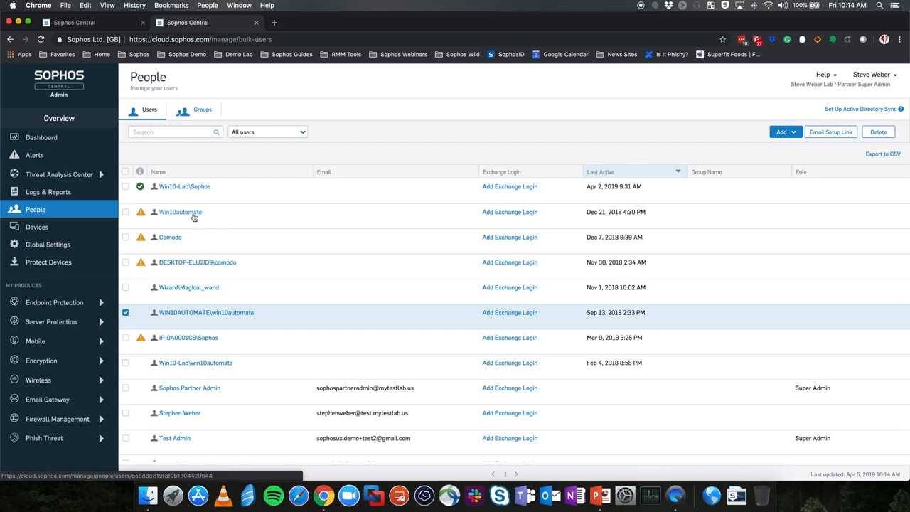
{"action": "left_click", "coordinate": [125, 362]}
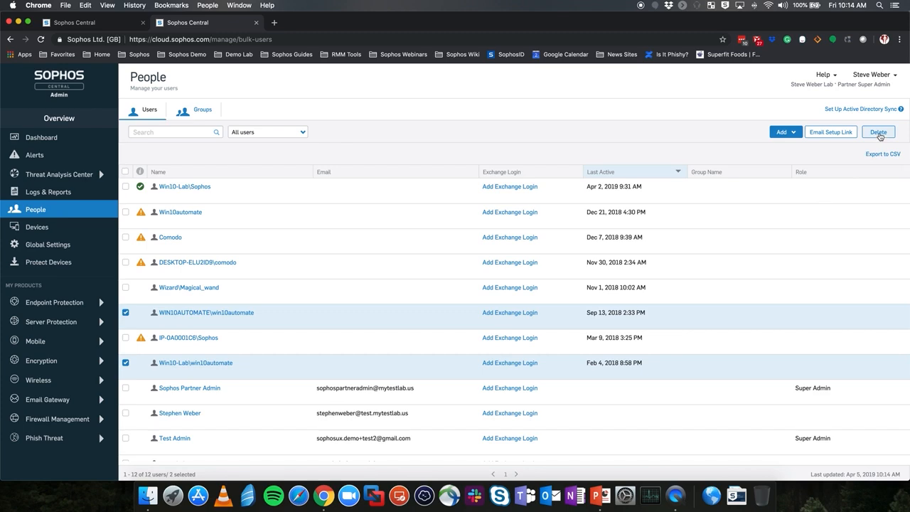
{"action": "left_click", "coordinate": [878, 133]}
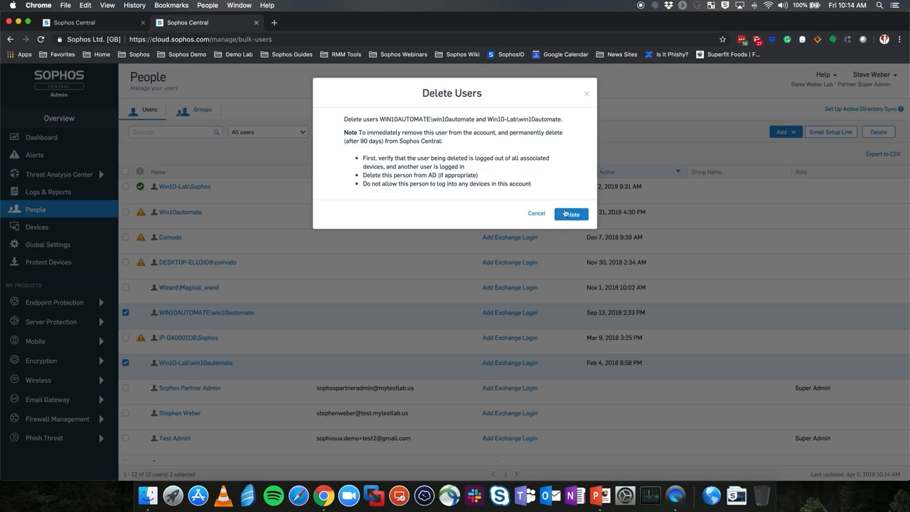
{"action": "left_click", "coordinate": [575, 215]}
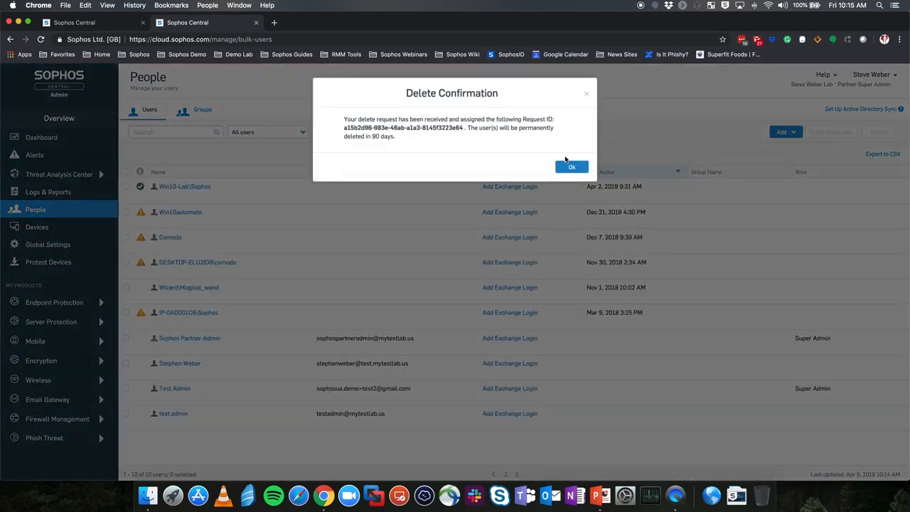
{"action": "left_click", "coordinate": [570, 167]}
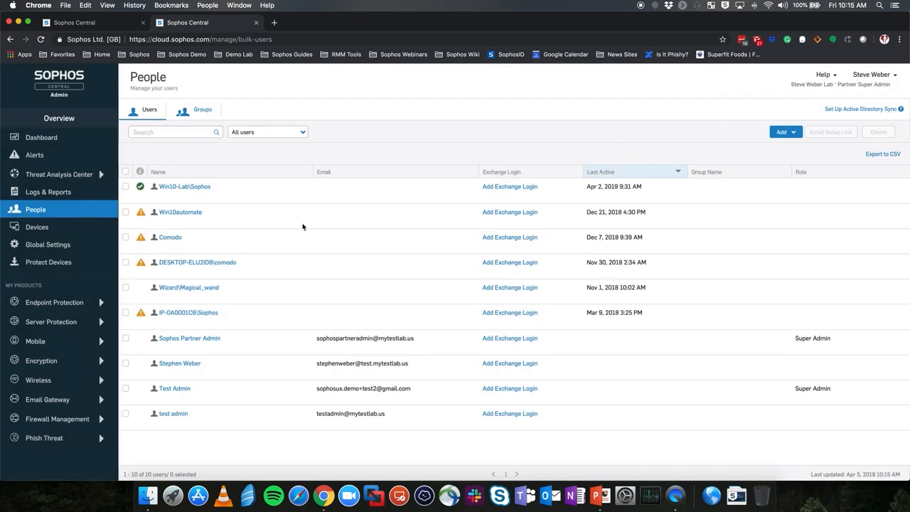
{"action": "left_click", "coordinate": [192, 215]}
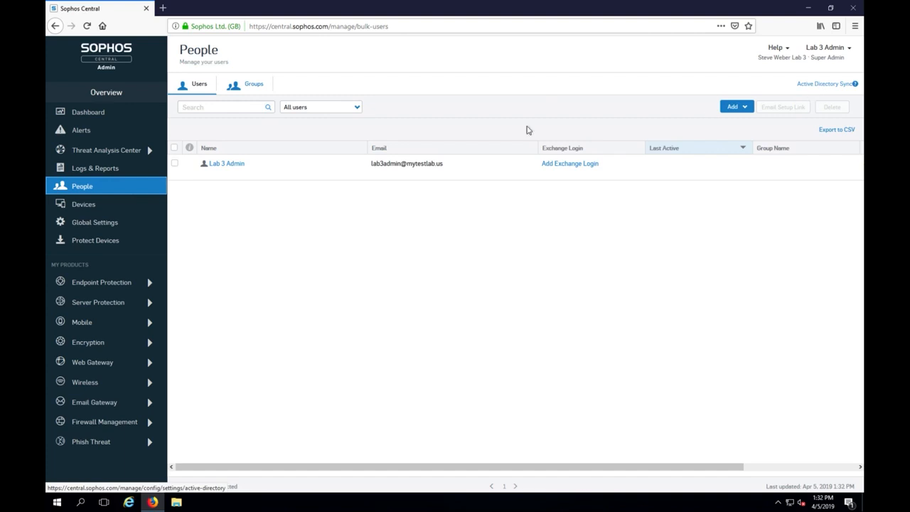
Step: Download the AD Sync installer SophosCloudADSyncSetup.3.1.11.0.msi from the Active Directory Sync settings
{"action": "left_click", "coordinate": [98, 223]}
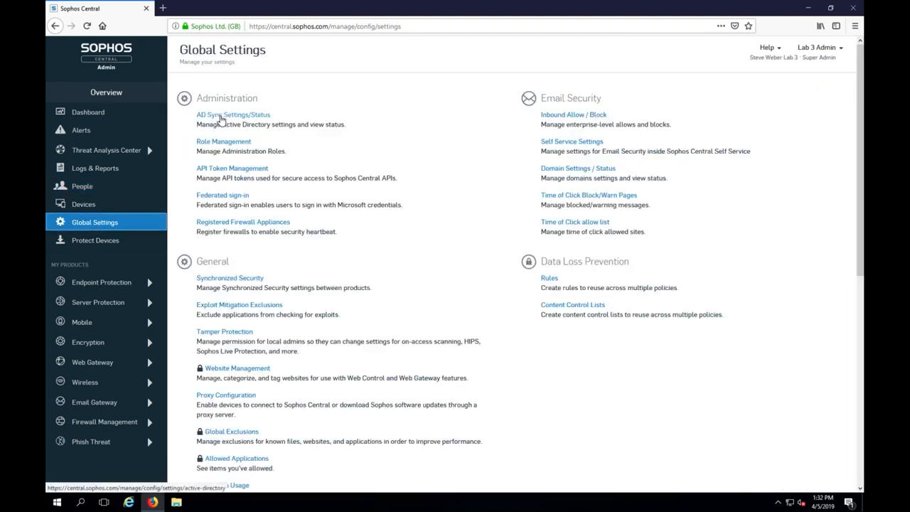
{"action": "left_click", "coordinate": [221, 115]}
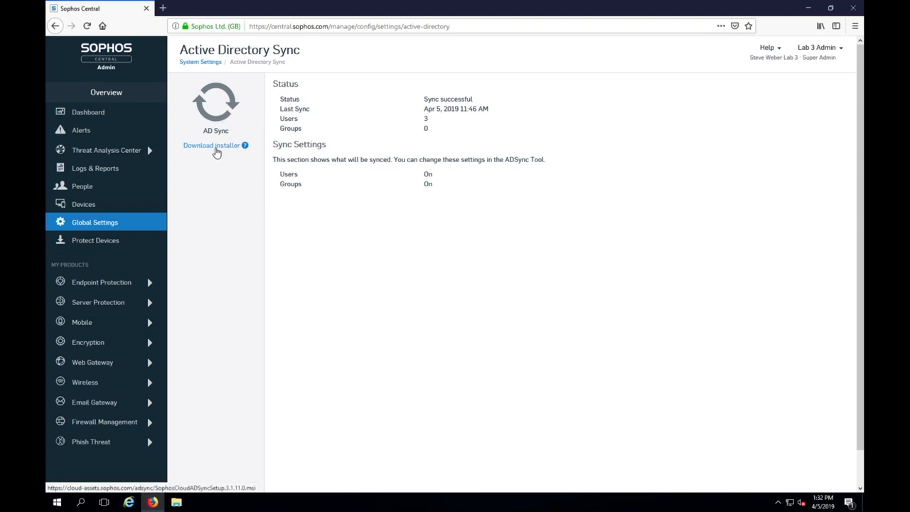
{"action": "left_click", "coordinate": [211, 148]}
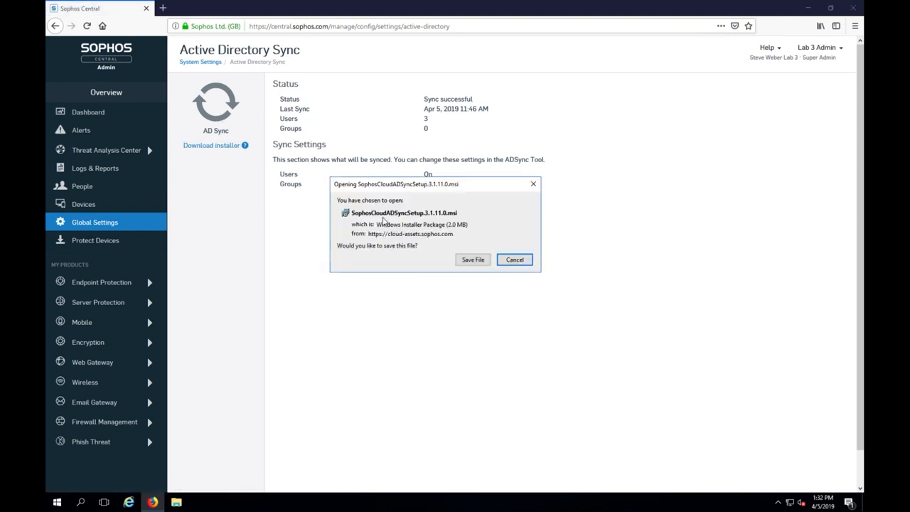
{"action": "left_click", "coordinate": [475, 261]}
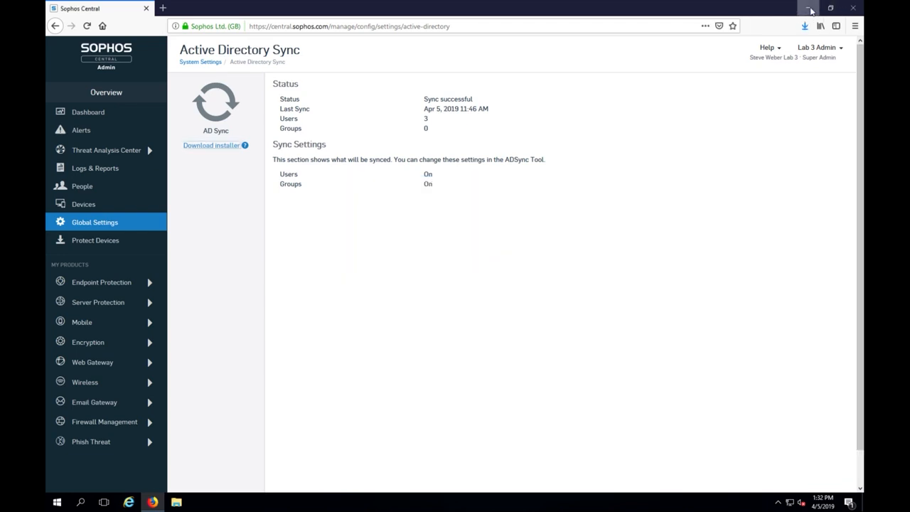
Step: Switch to File Explorer and run the SophosCloudADSyncSetup.3.1.11.0 installer from the Downloads folder, allowing it past the security warning
{"action": "left_click", "coordinate": [808, 9]}
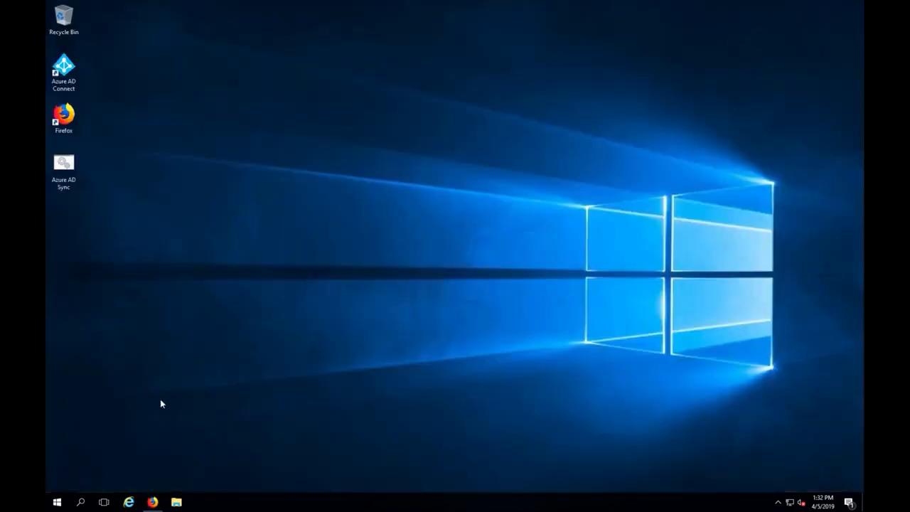
{"action": "left_click", "coordinate": [176, 503]}
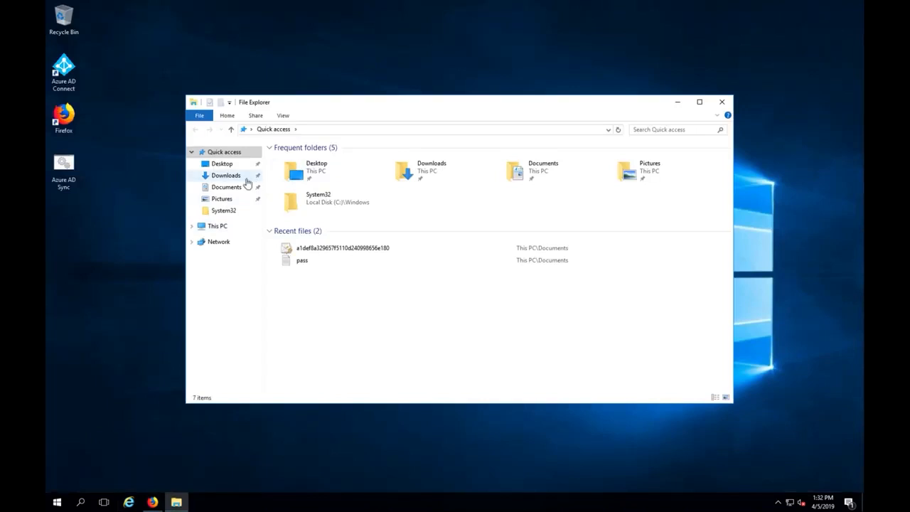
{"action": "left_click", "coordinate": [233, 176]}
{"action": "left_click", "coordinate": [296, 162]}
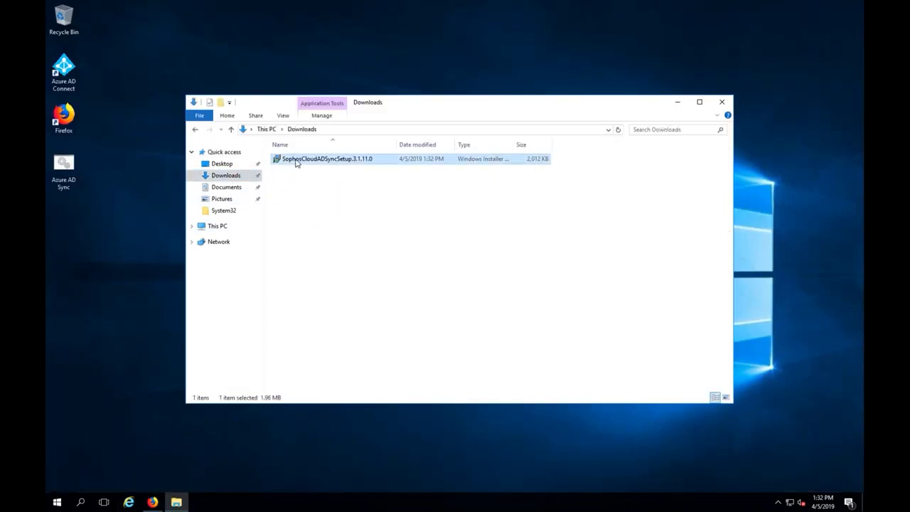
{"action": "double_click", "coordinate": [296, 162]}
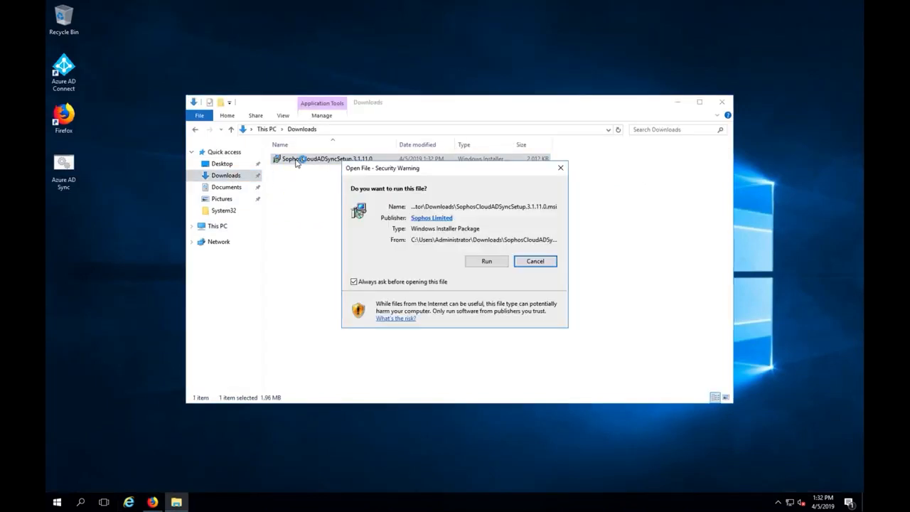
{"action": "left_click", "coordinate": [485, 262]}
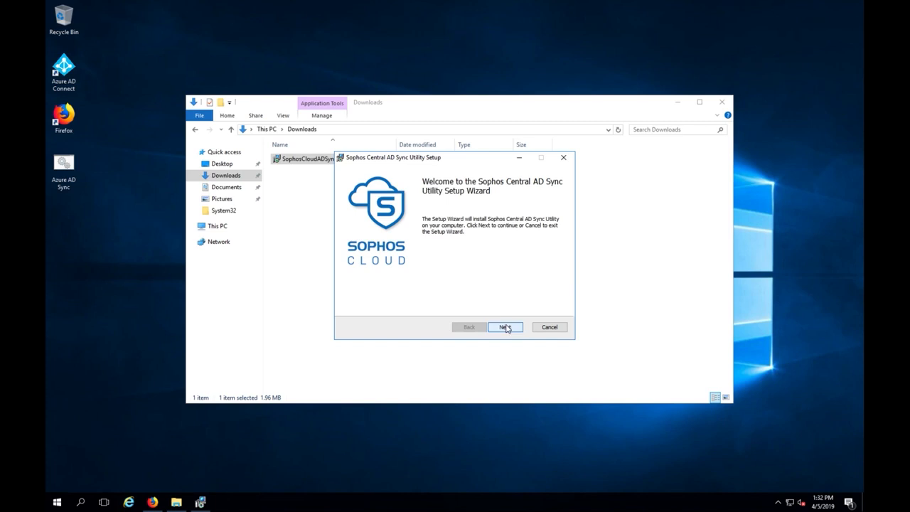
Step: Install the Sophos Central AD Sync Utility in the default folder, accepting the license agreement, and launch it on completion
{"action": "left_click", "coordinate": [506, 328]}
{"action": "left_click", "coordinate": [433, 304]}
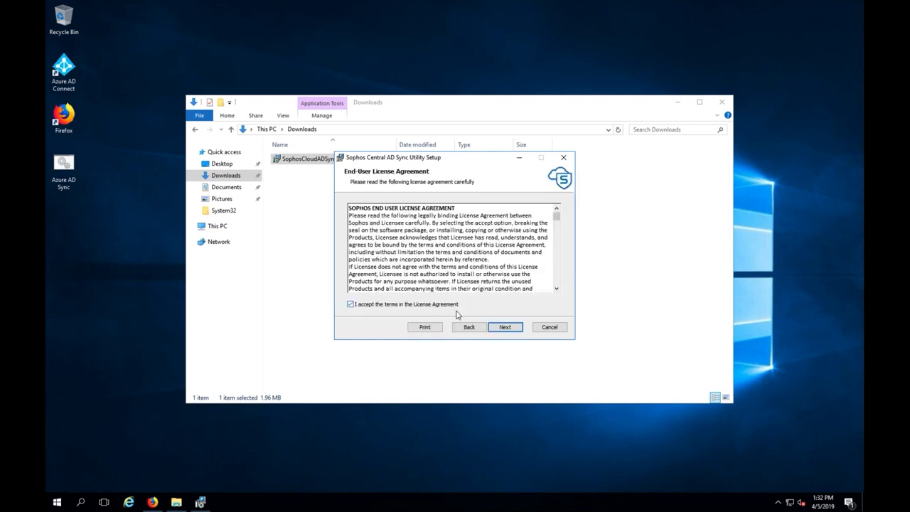
{"action": "left_click", "coordinate": [505, 326]}
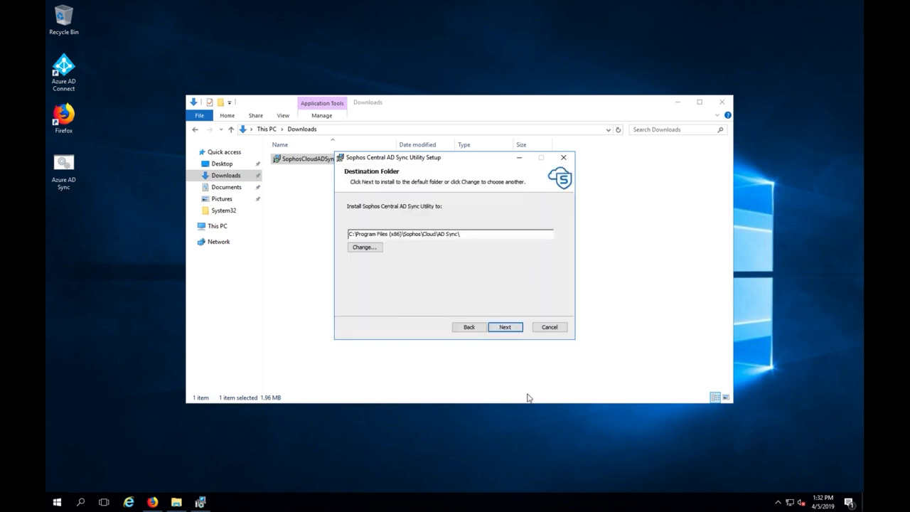
{"action": "left_click", "coordinate": [513, 327]}
{"action": "left_click", "coordinate": [513, 327]}
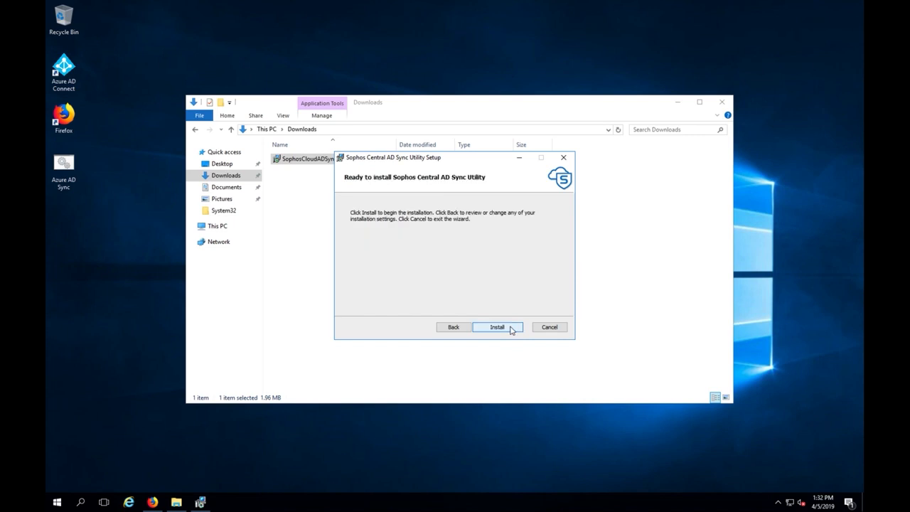
{"action": "left_click", "coordinate": [721, 102]}
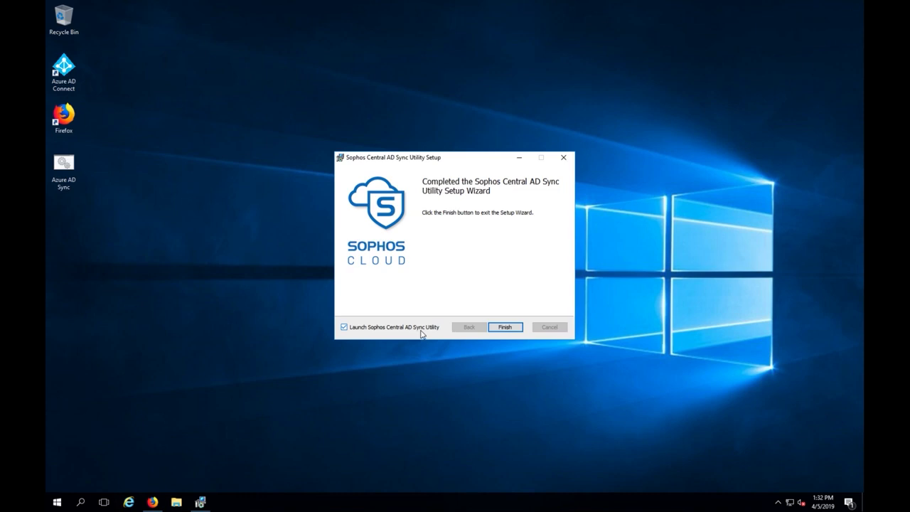
{"action": "left_click", "coordinate": [501, 327]}
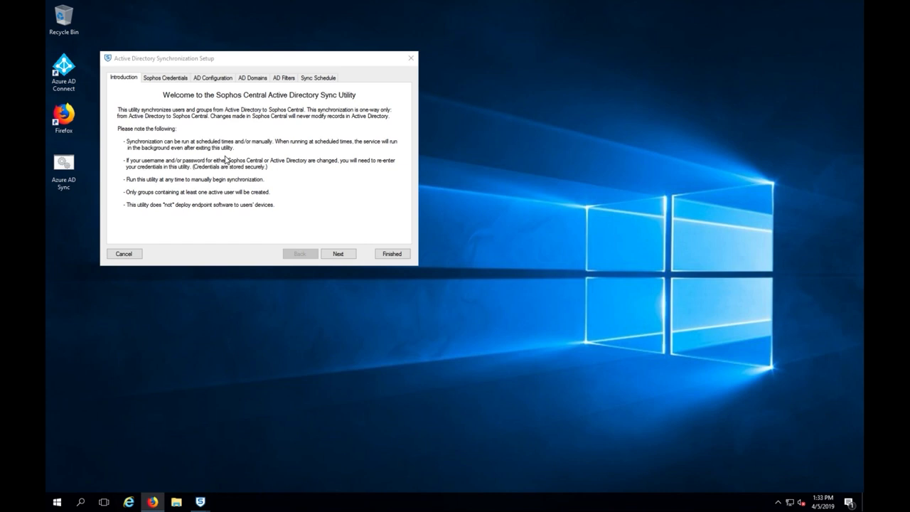
Step: Enter the Sophos Central account's email address and password, and configure the Active Directory LDAP connection without SSL on port 389
{"action": "left_click", "coordinate": [338, 254]}
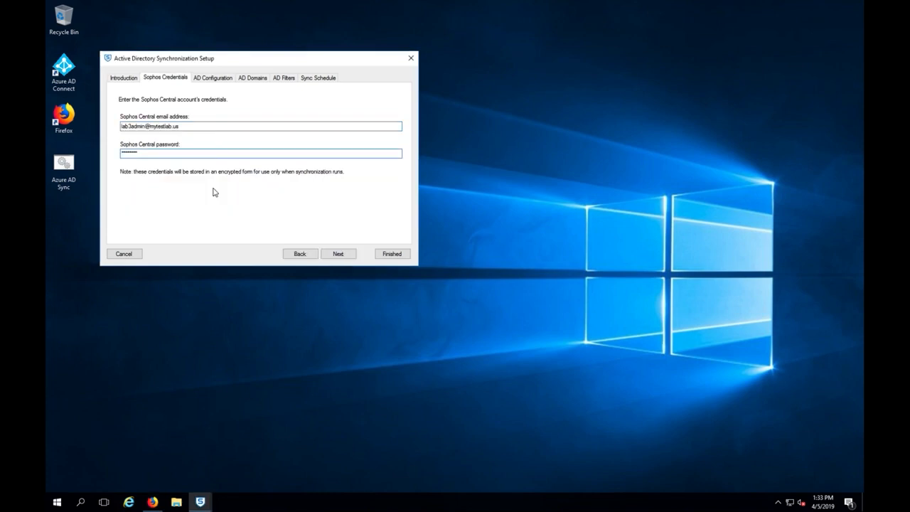
{"action": "left_click", "coordinate": [334, 254]}
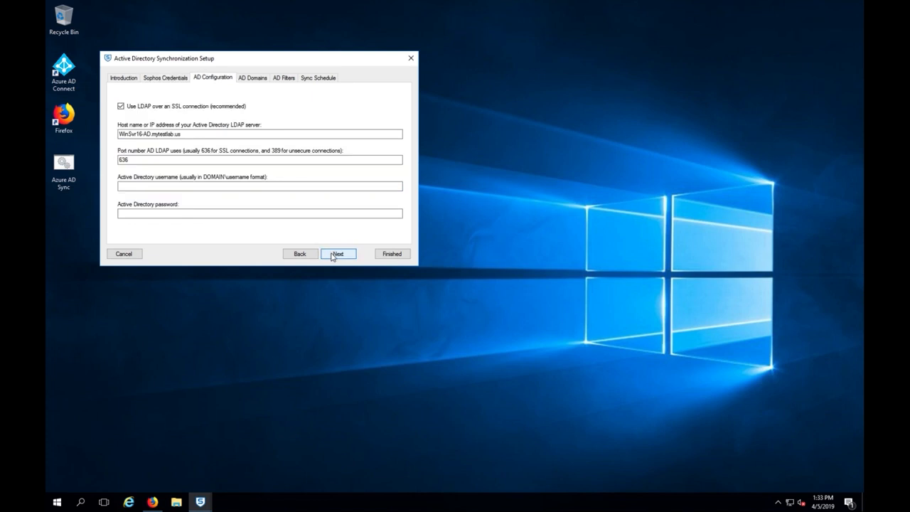
{"action": "left_click", "coordinate": [120, 108]}
{"action": "left_click", "coordinate": [119, 160]}
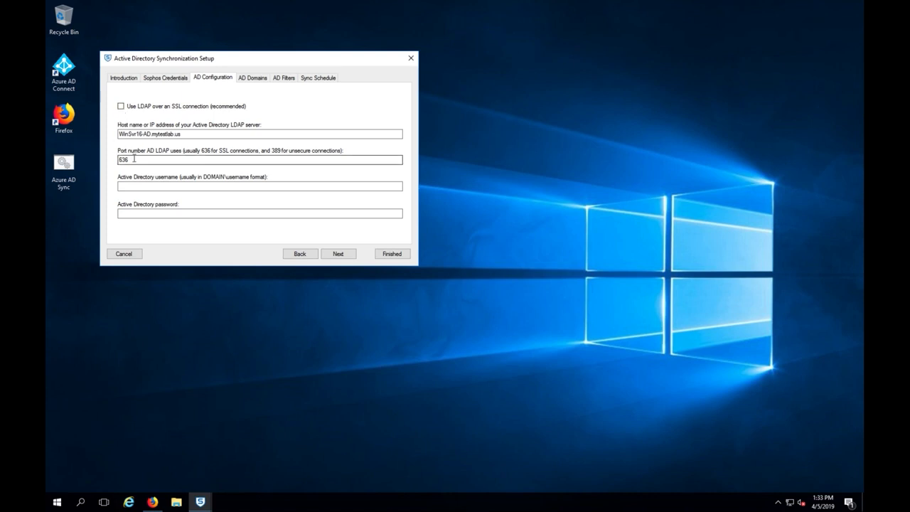
{"action": "left_click_drag", "start_coordinate": [125, 160], "coordinate": [101, 165]}
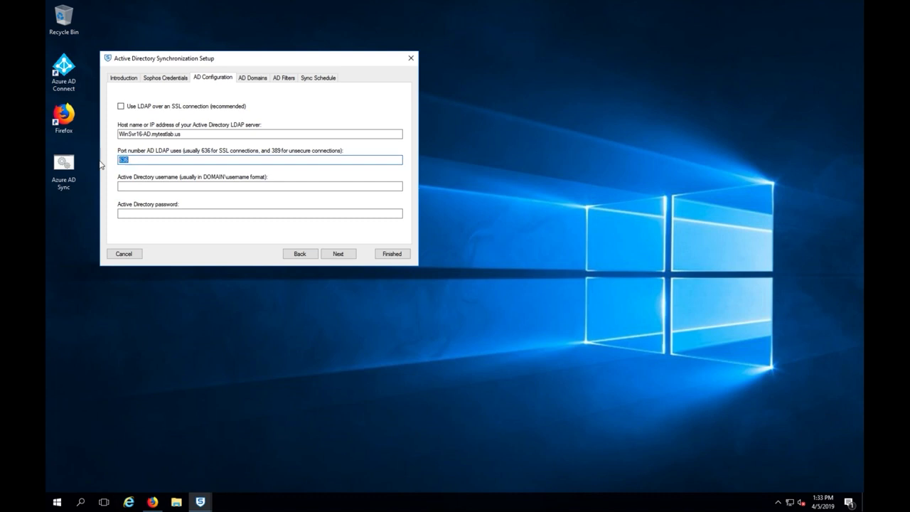
{"action": "type", "text": "389"}
Step: Enter the Active Directory username mytestlab\administrator with its account password, and keep all domains included in the sync
{"action": "left_click", "coordinate": [153, 186]}
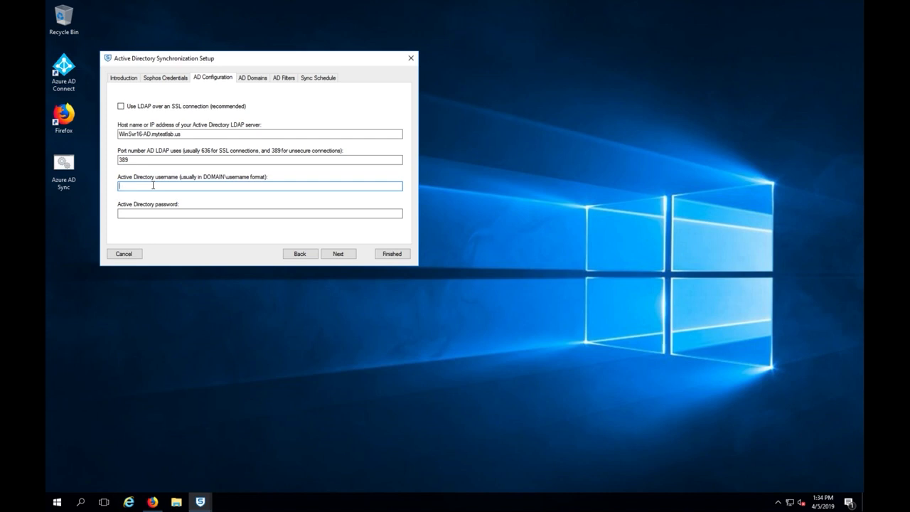
{"action": "type", "text": "mytestlab\\administrator"}
{"action": "key", "text": "Tab"}
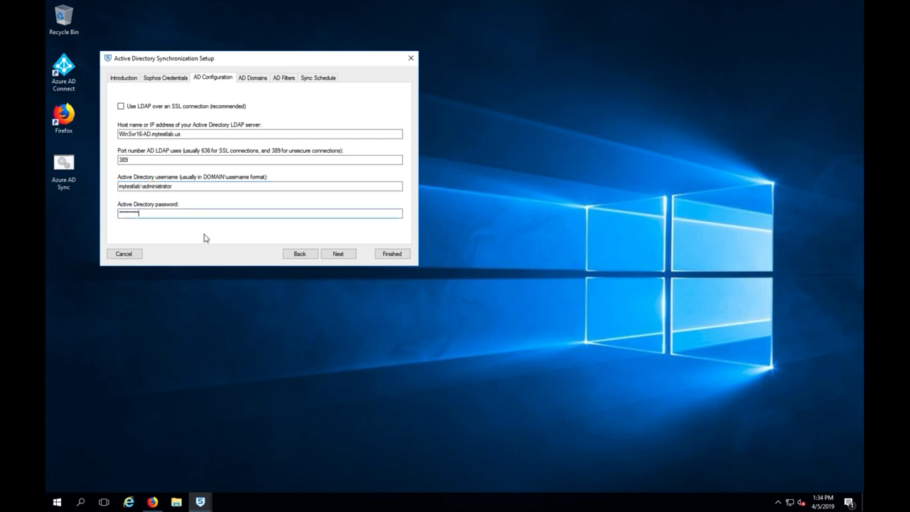
{"action": "left_click", "coordinate": [338, 254]}
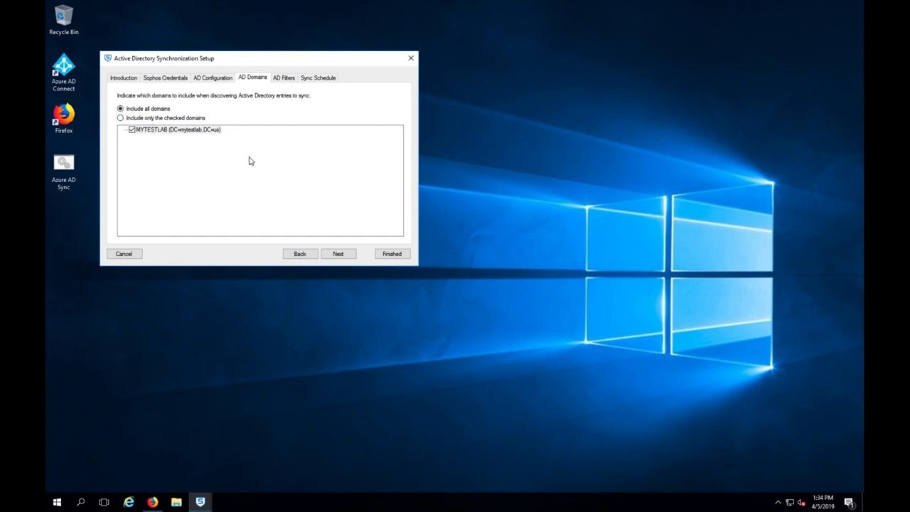
{"action": "left_click", "coordinate": [338, 254]}
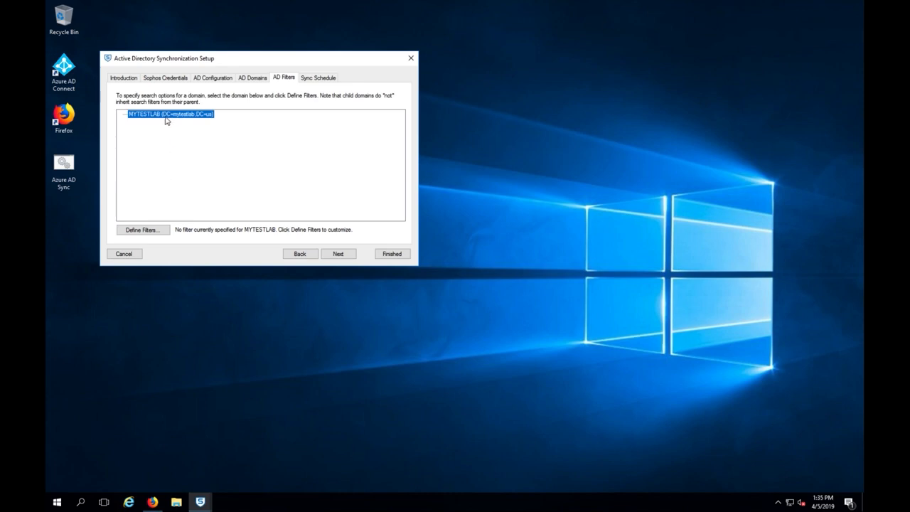
Step: Change the user discovery search base for the MYTESTLAB domain to OU="Lab Users",DC=mytestlab,DC=us
{"action": "left_click", "coordinate": [143, 230]}
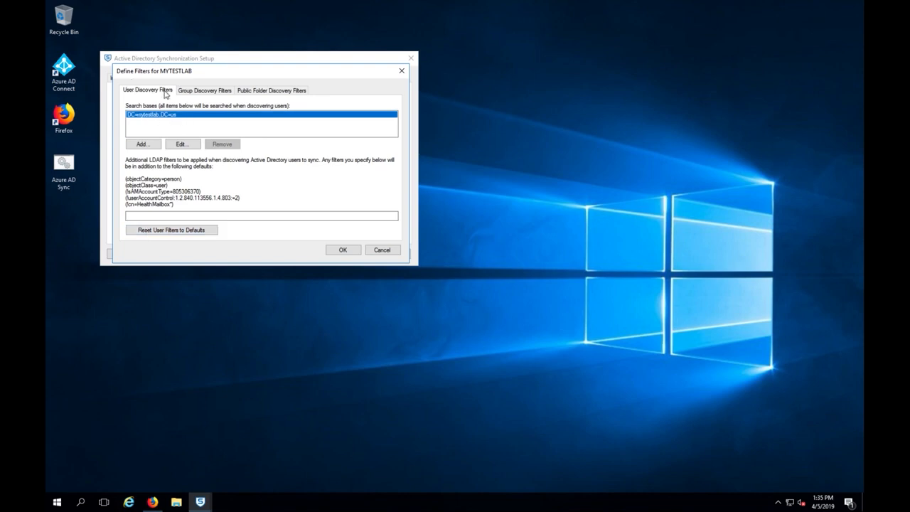
{"action": "left_click", "coordinate": [188, 144]}
{"action": "left_click", "coordinate": [135, 112]}
{"action": "type", "text": "OU="}
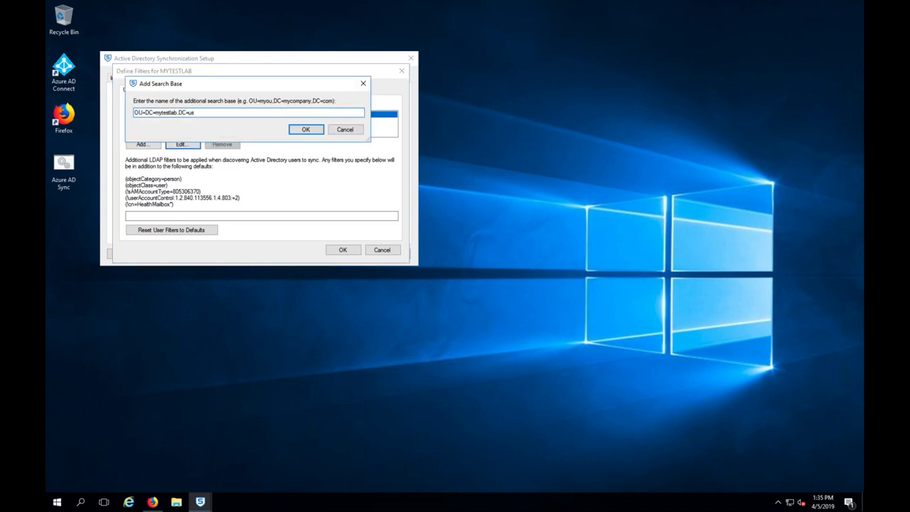
{"action": "type", "text": "\"Lab Users\","}
{"action": "left_click", "coordinate": [305, 130]}
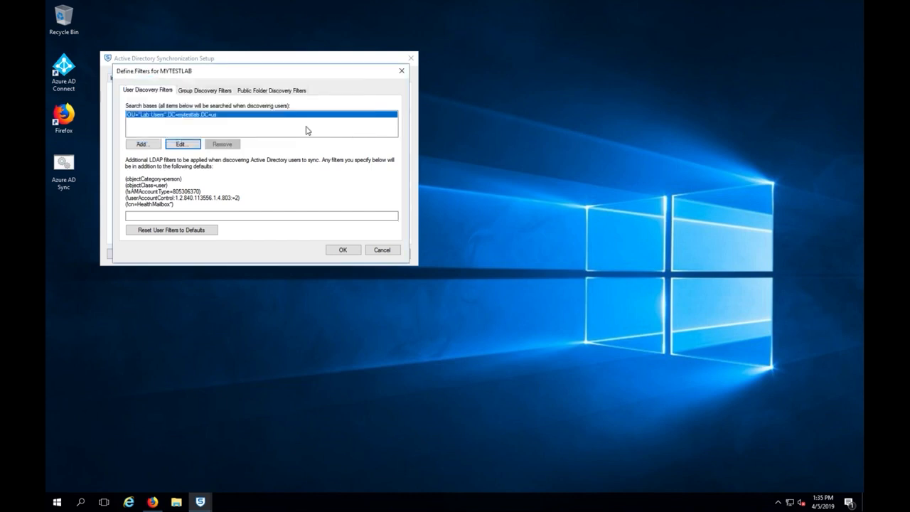
Step: Change the group discovery search base for MYTESTLAB to OU="Lab Groups",DC=mytestlab,DC=us and save the filters
{"action": "left_click", "coordinate": [205, 91]}
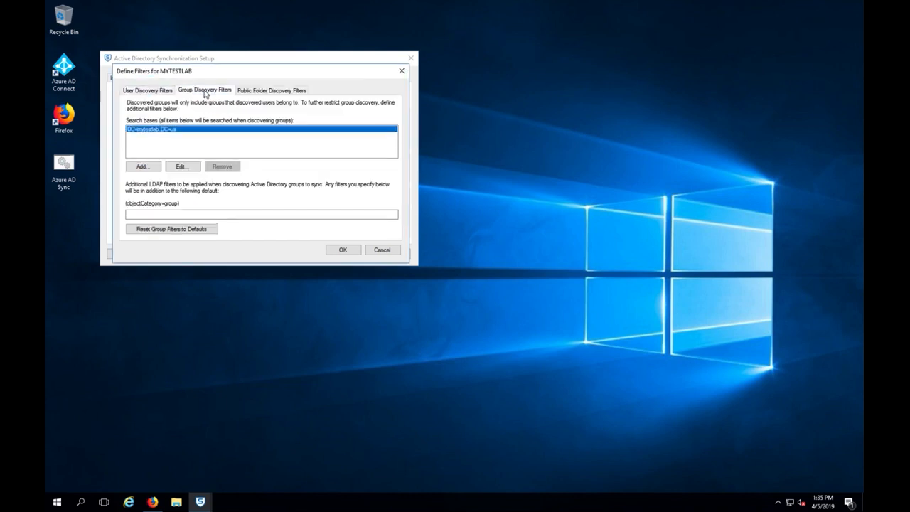
{"action": "left_click", "coordinate": [181, 167]}
{"action": "key", "text": "Home"}
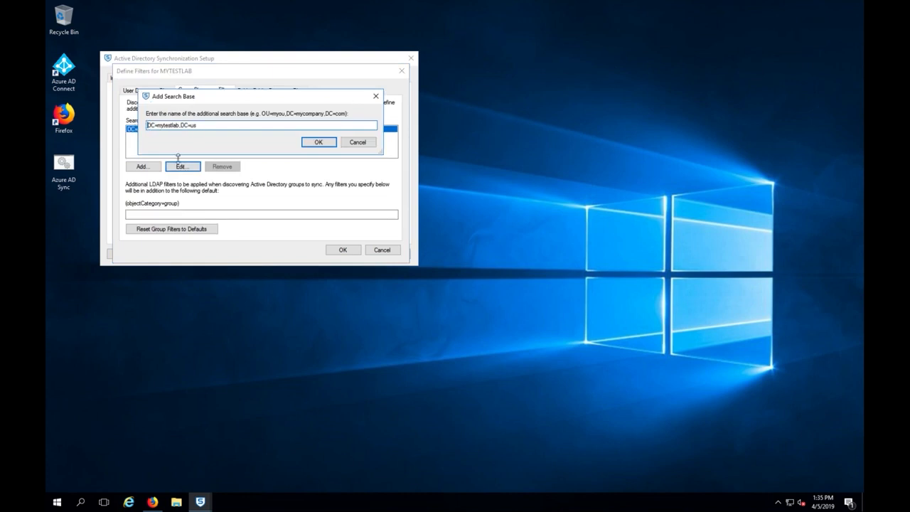
{"action": "type", "text": "OU="}
{"action": "type", "text": "\"Lab Grou"}
{"action": "type", "text": "ps"}
{"action": "type", "text": "\","}
{"action": "key", "text": "Return"}
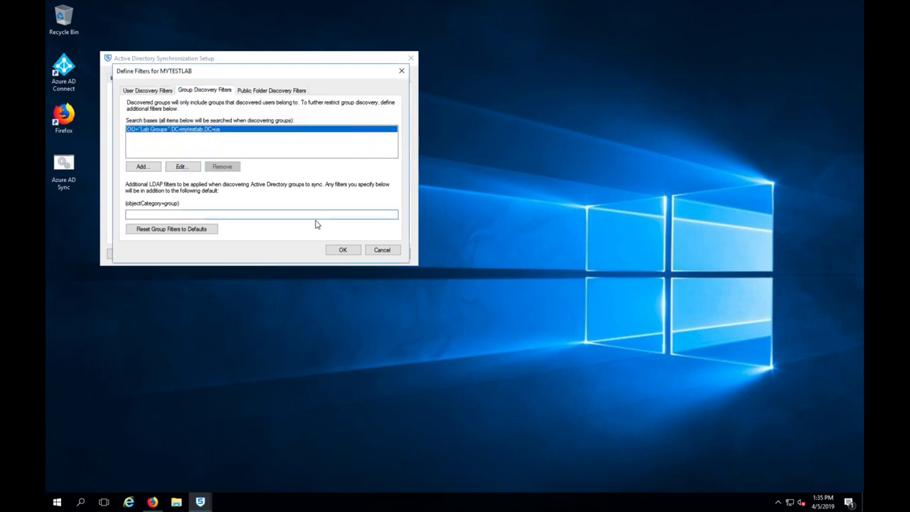
{"action": "left_click", "coordinate": [343, 250]}
Step: Schedule automatic synchronization twice a day at the default times and finish the sync setup
{"action": "left_click", "coordinate": [340, 253]}
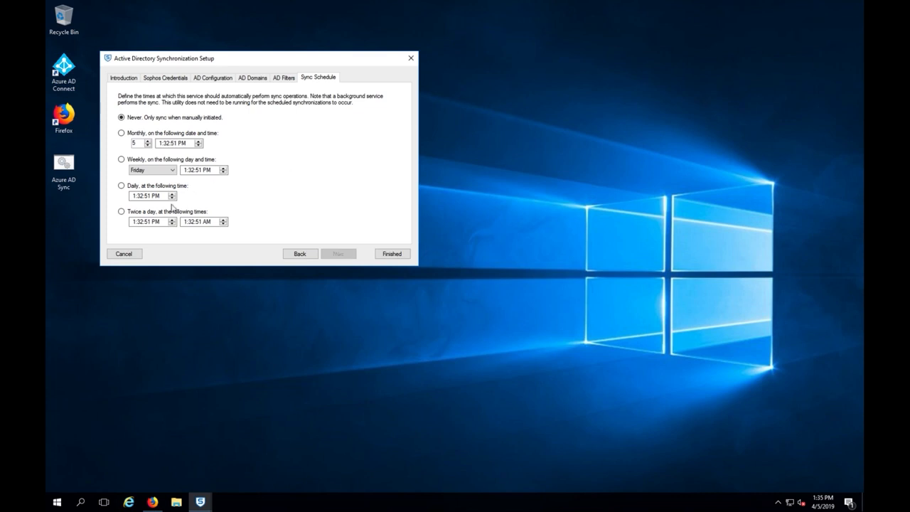
{"action": "left_click", "coordinate": [121, 213]}
{"action": "left_click", "coordinate": [396, 253]}
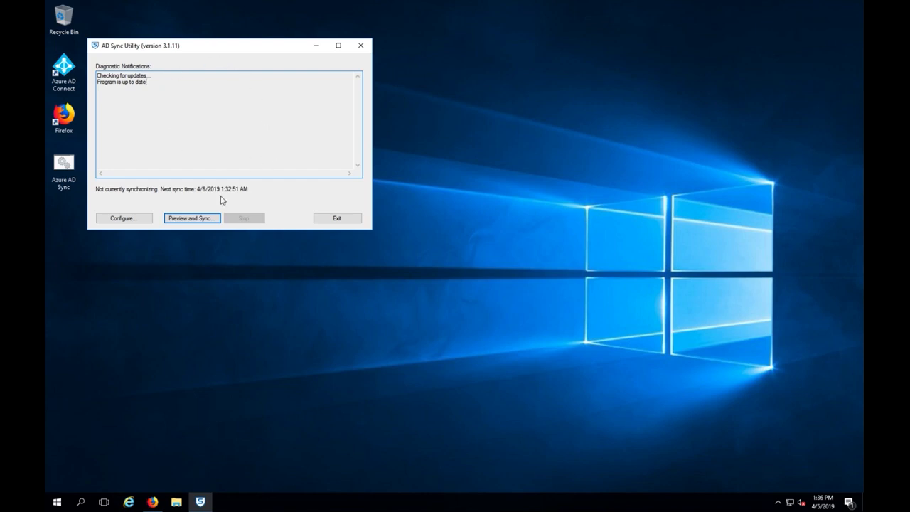
Step: Preview the synchronization, review the users and groups pending addition, and approve the changes
{"action": "left_click", "coordinate": [183, 221]}
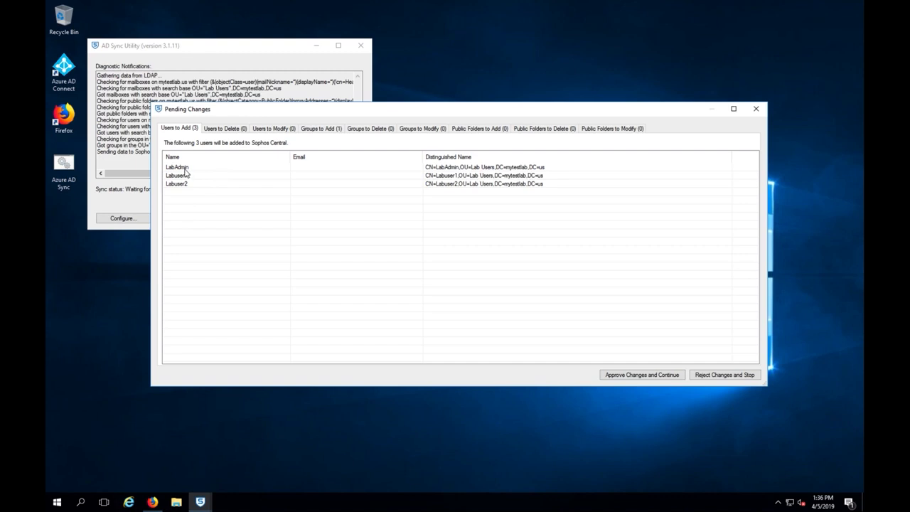
{"action": "left_click", "coordinate": [321, 132]}
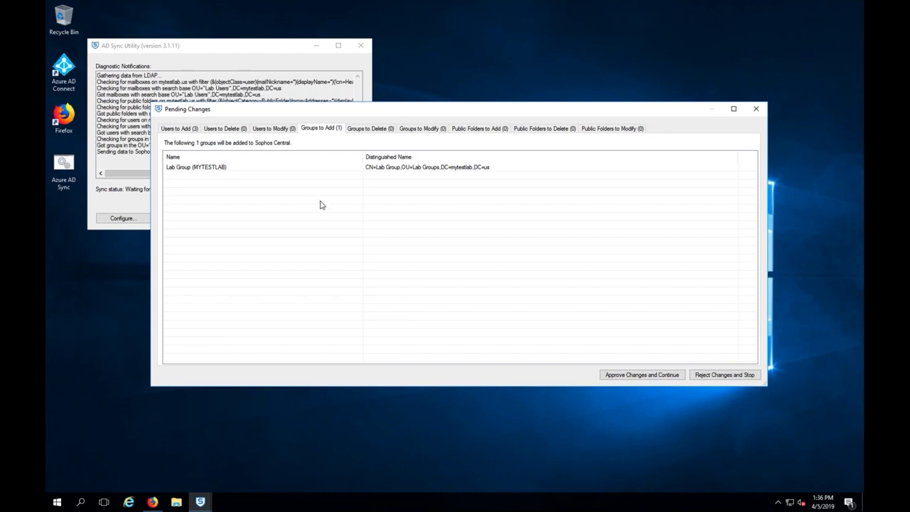
{"action": "left_click", "coordinate": [630, 376]}
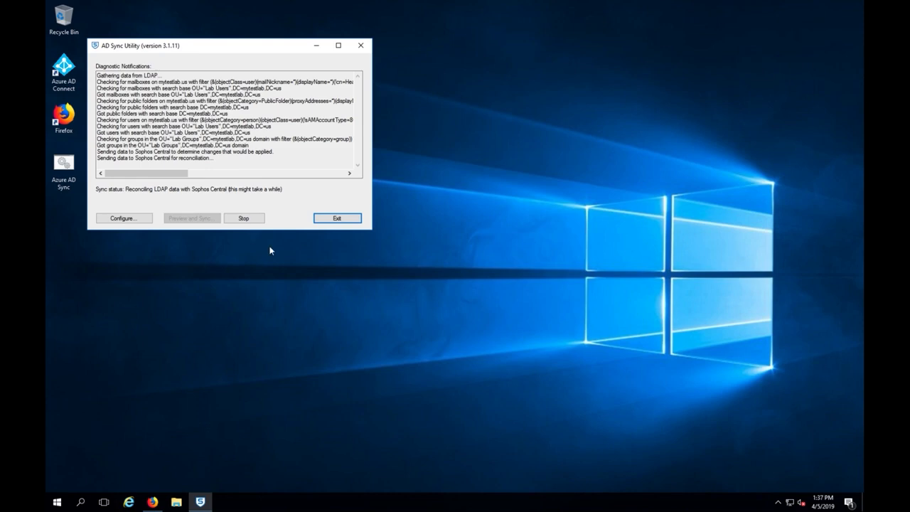
Step: Switch to Sophos Central in Firefox and check the synchronized users and groups under People
{"action": "left_click", "coordinate": [152, 501]}
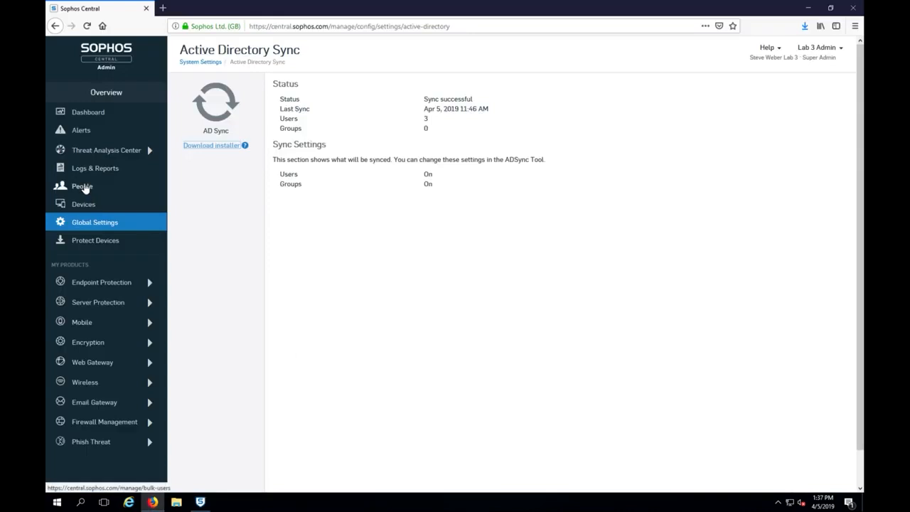
{"action": "left_click", "coordinate": [82, 186]}
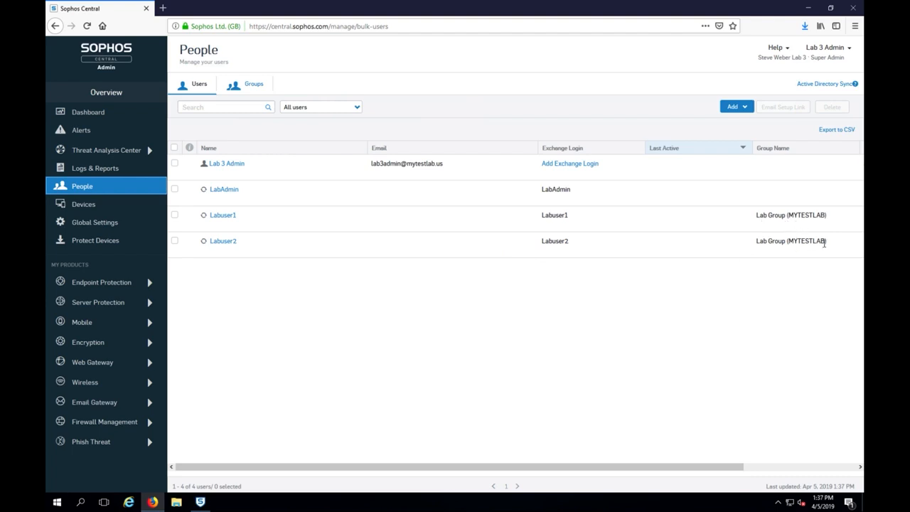
{"action": "left_click", "coordinate": [250, 84]}
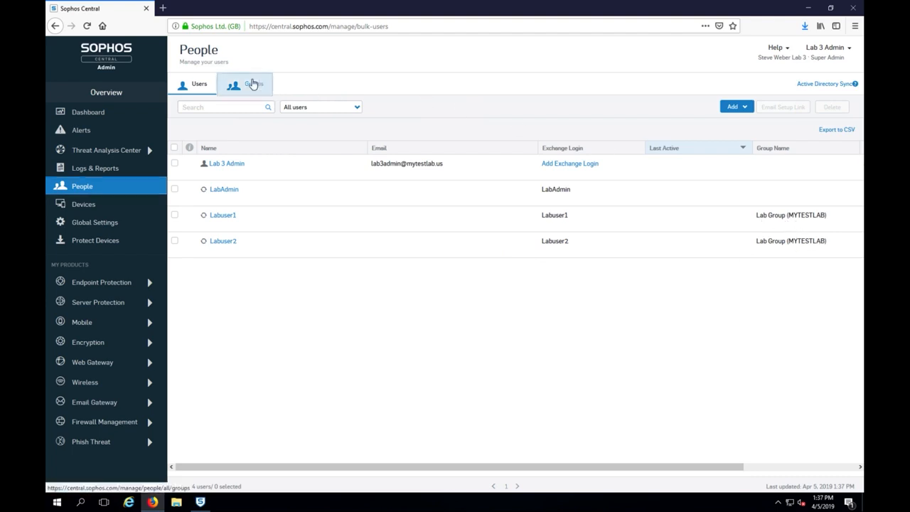